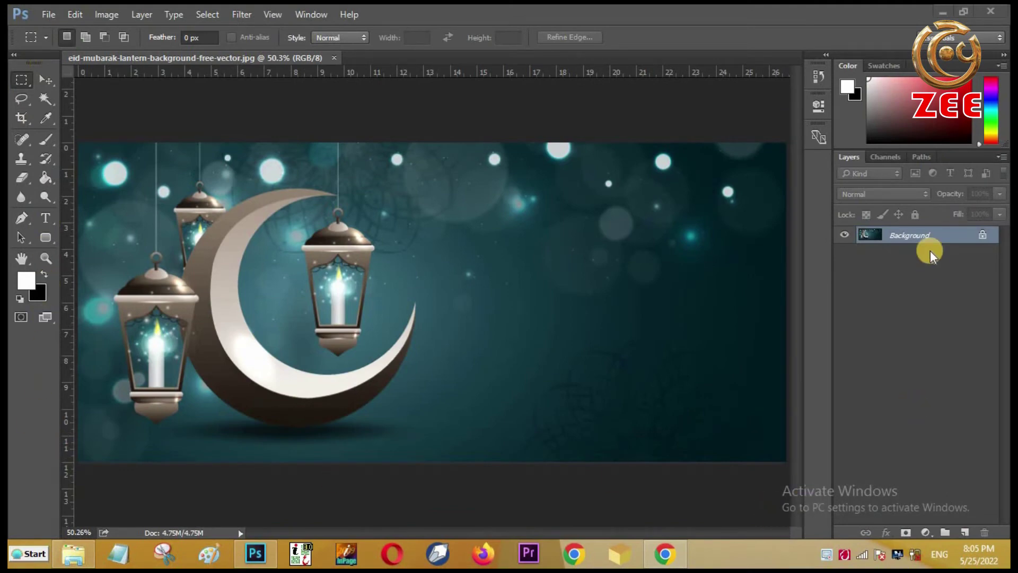
left_click(820, 105)
left_click(770, 98)
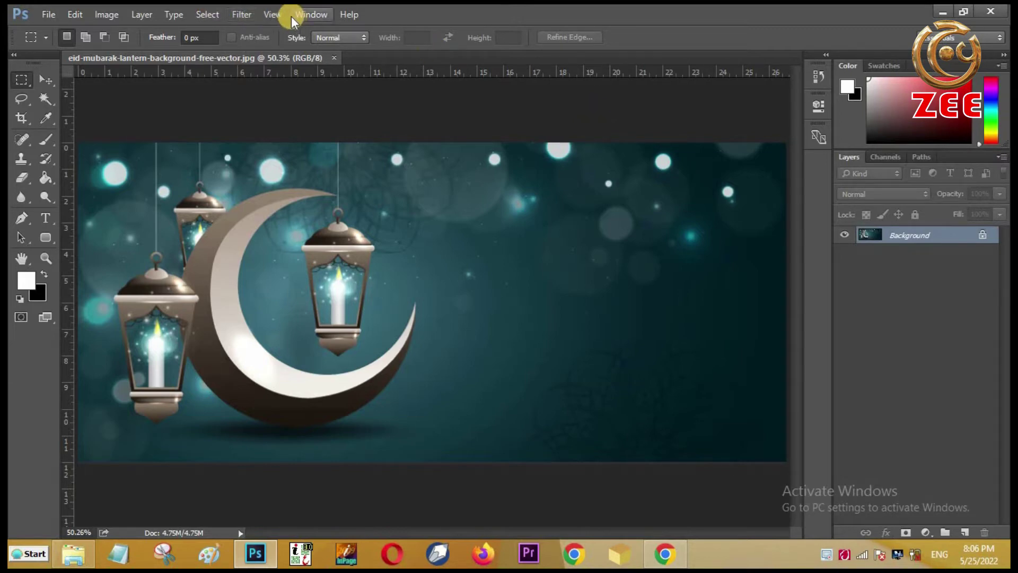
left_click(107, 16)
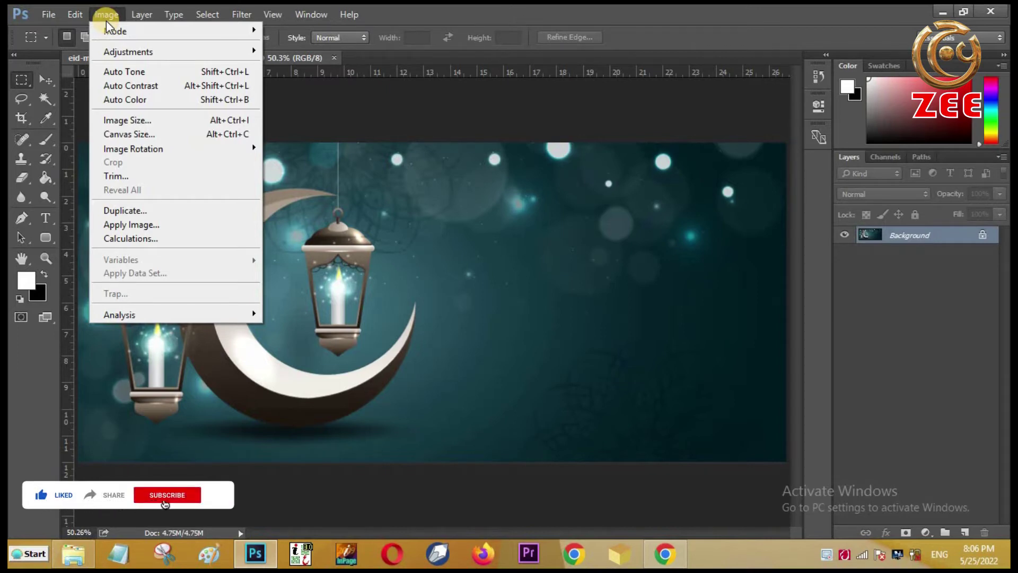
left_click(297, 110)
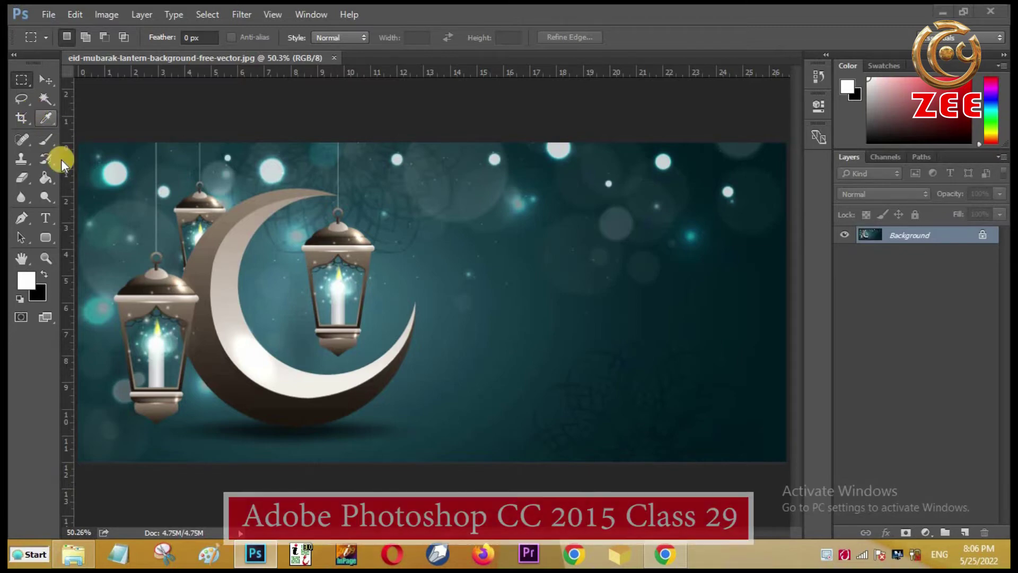
key("super")
key("super")
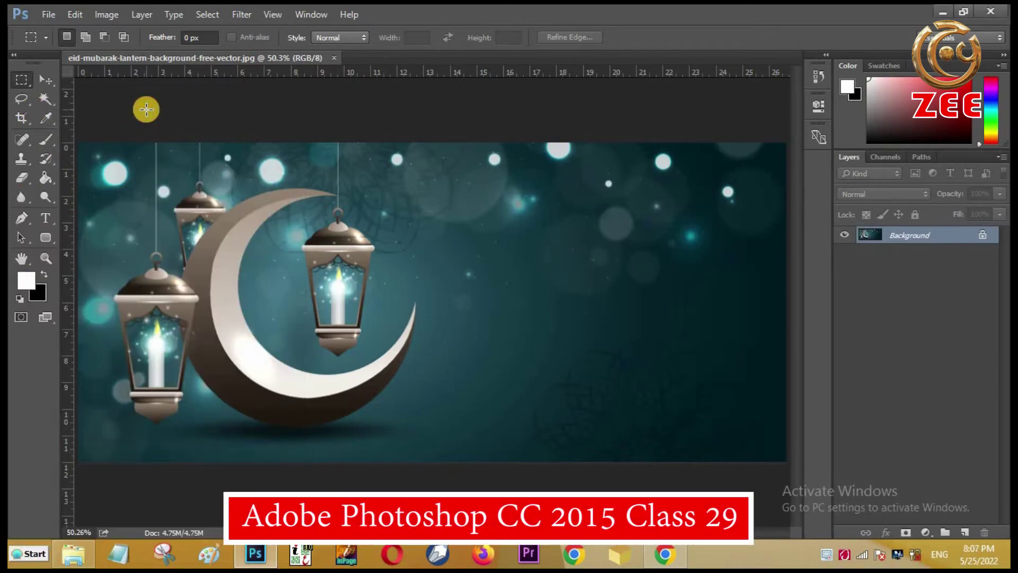
Hide the rulers around the canvas
key("ctrl+r")
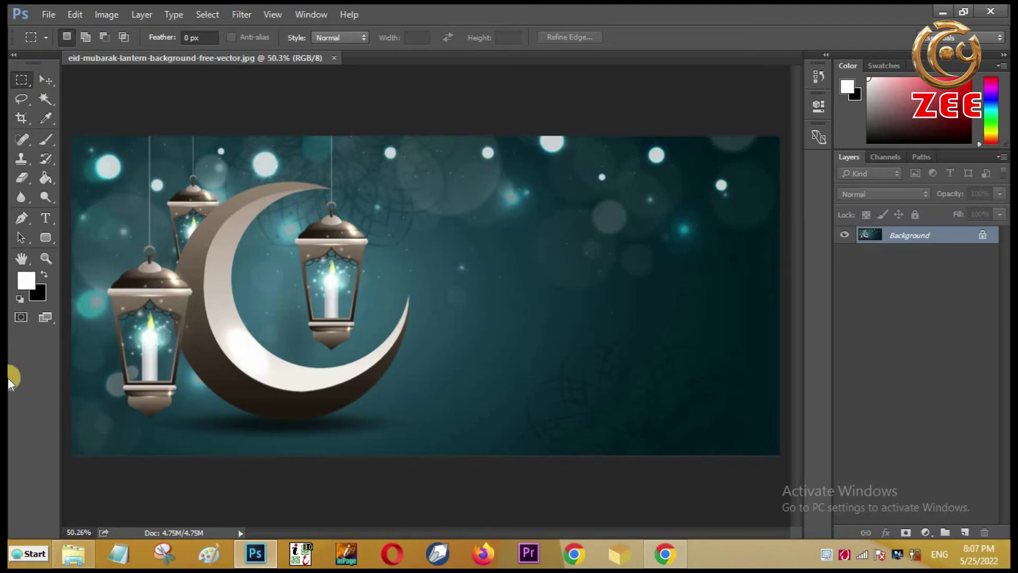
left_click(21, 99)
left_click(274, 11)
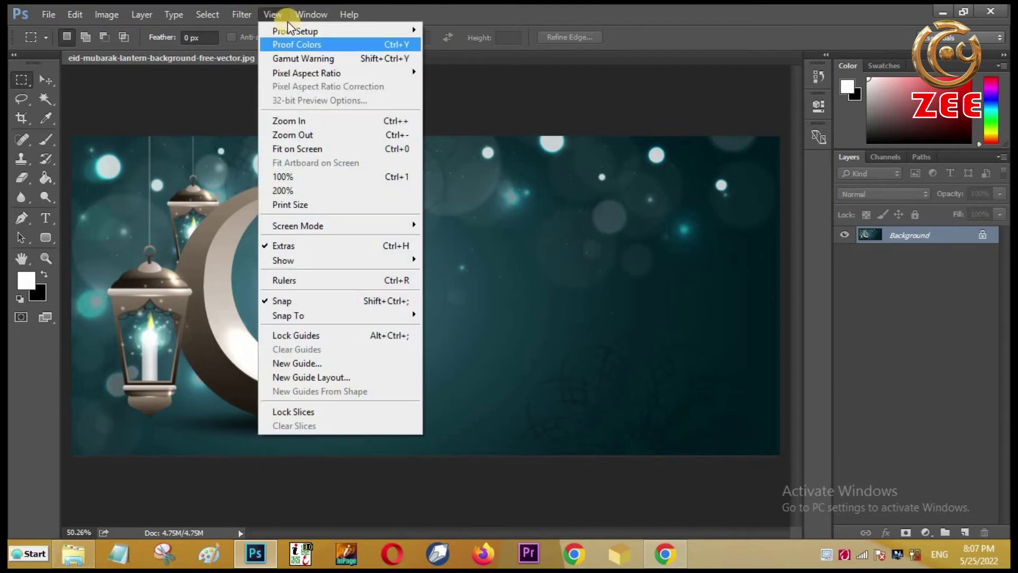
mouse_move(293, 30)
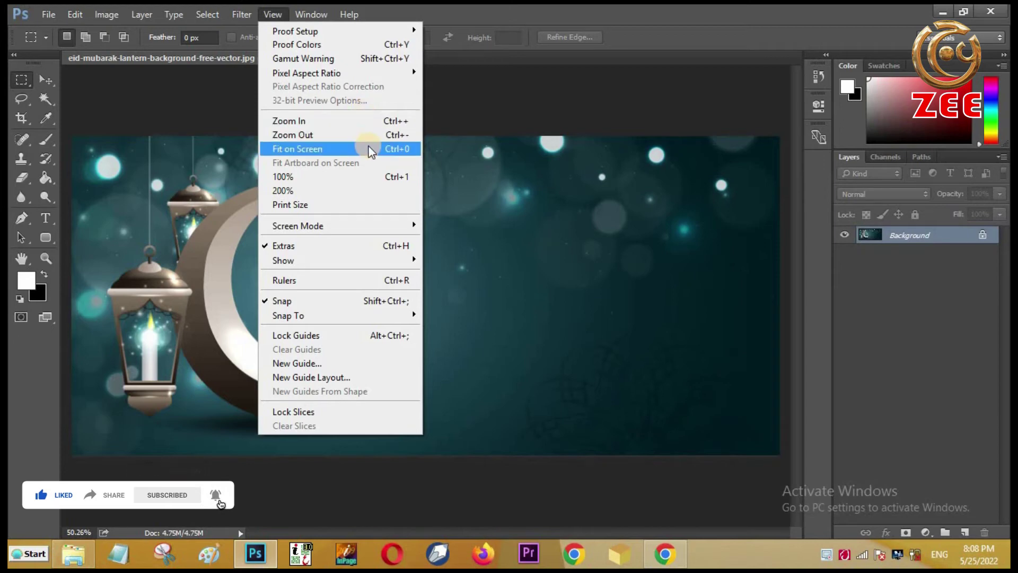
left_click(463, 116)
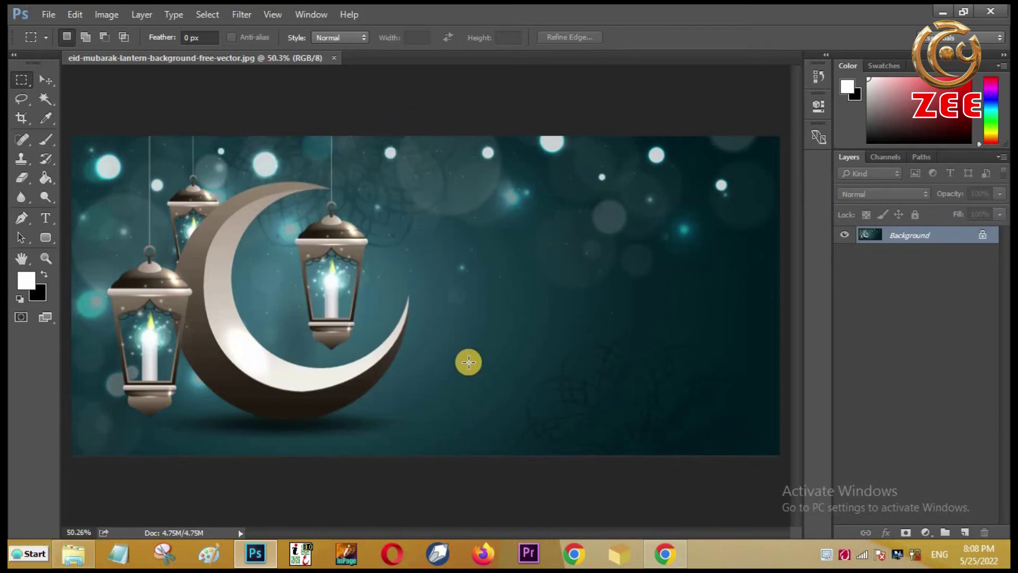
Zoom the lantern image out to about 34%
key("ctrl+minus")
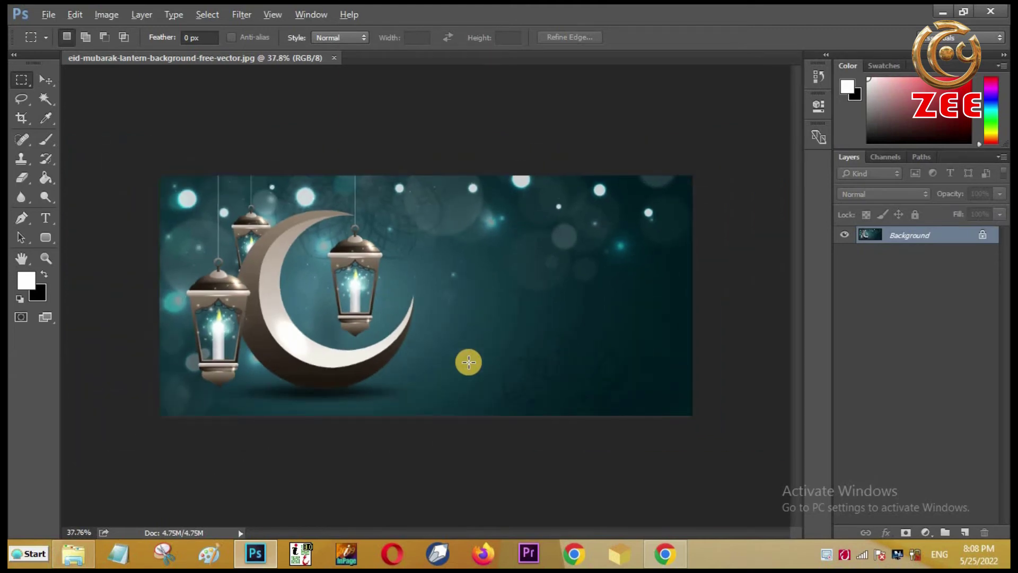
scroll(468, 362, "down", 1)
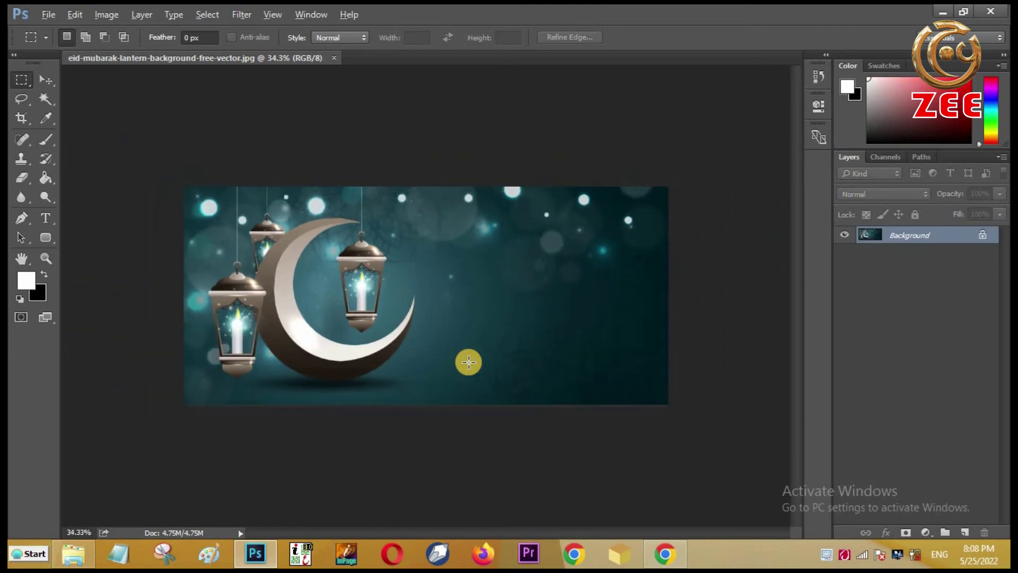
key("alt")
key("ctrl+o")
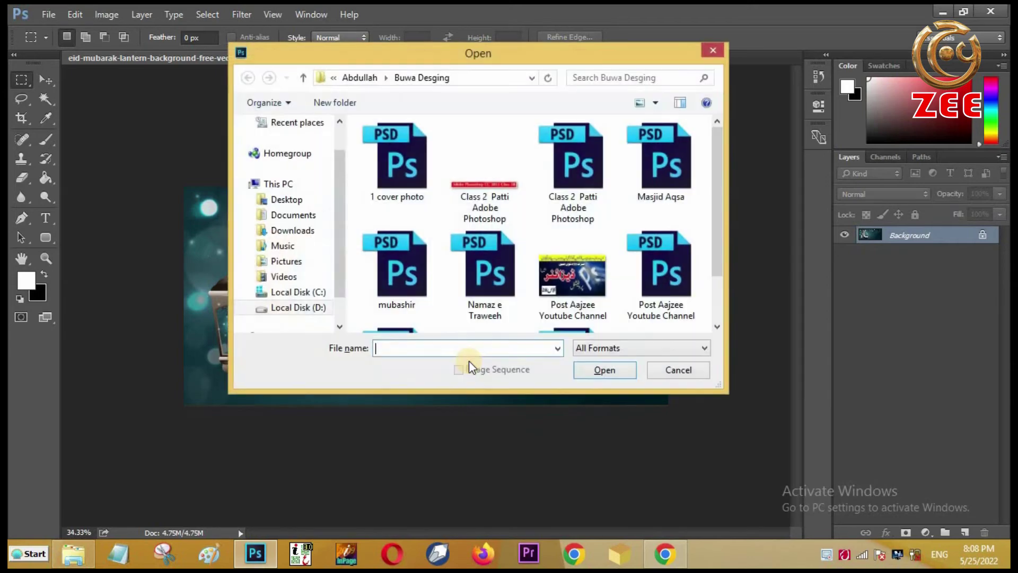
left_click(661, 371)
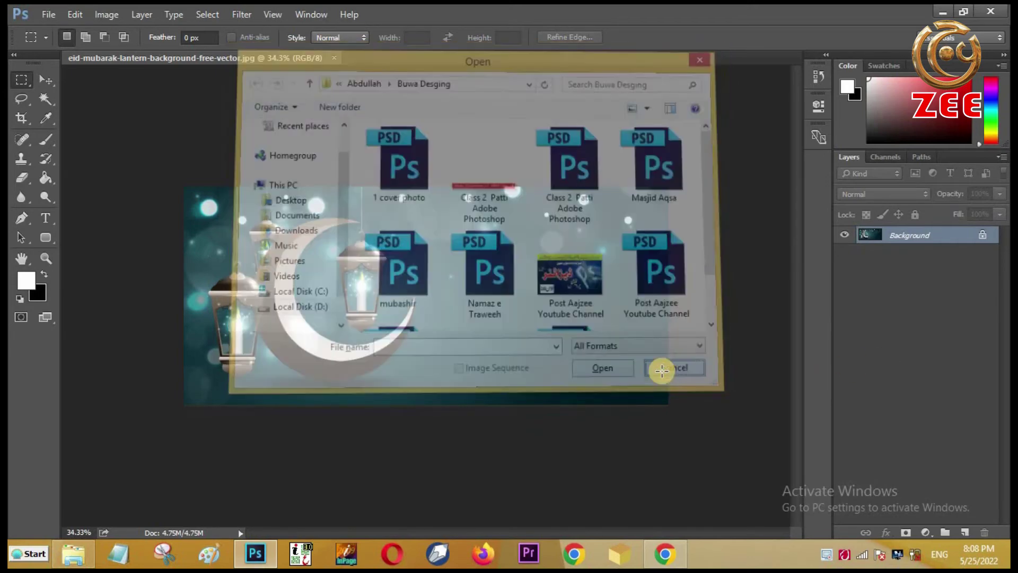
key("ctrl+o")
left_click(663, 370)
key("ctrl+o")
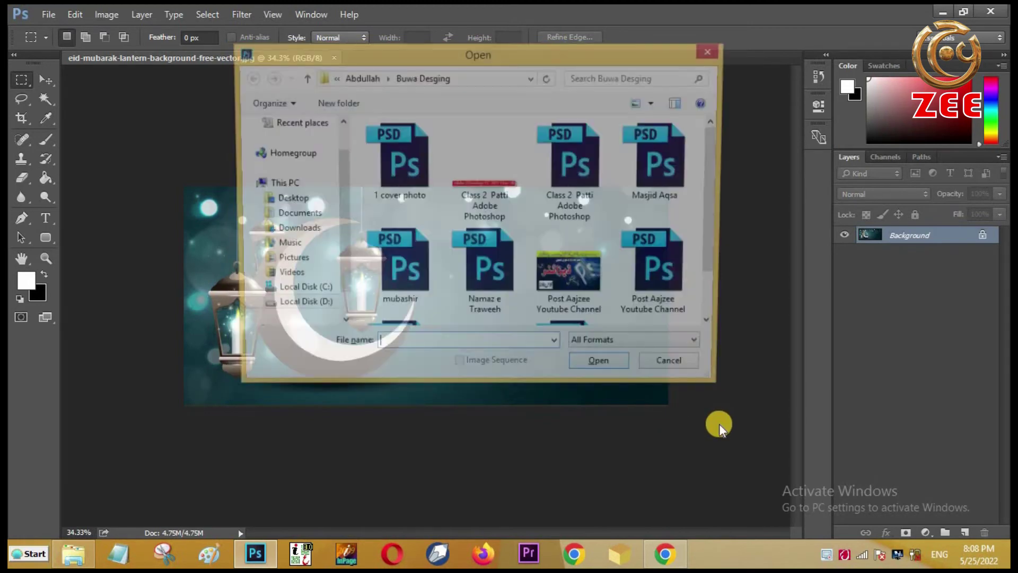
left_click(681, 374)
Fit the whole image on screen and switch the view to 100%
left_click(274, 14)
left_click(495, 132)
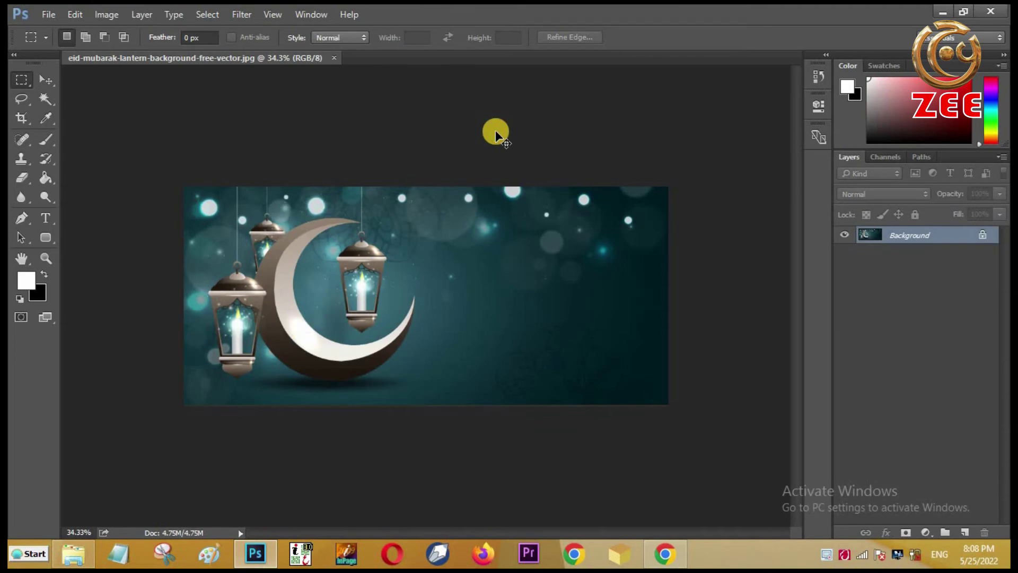
key("ctrl+0")
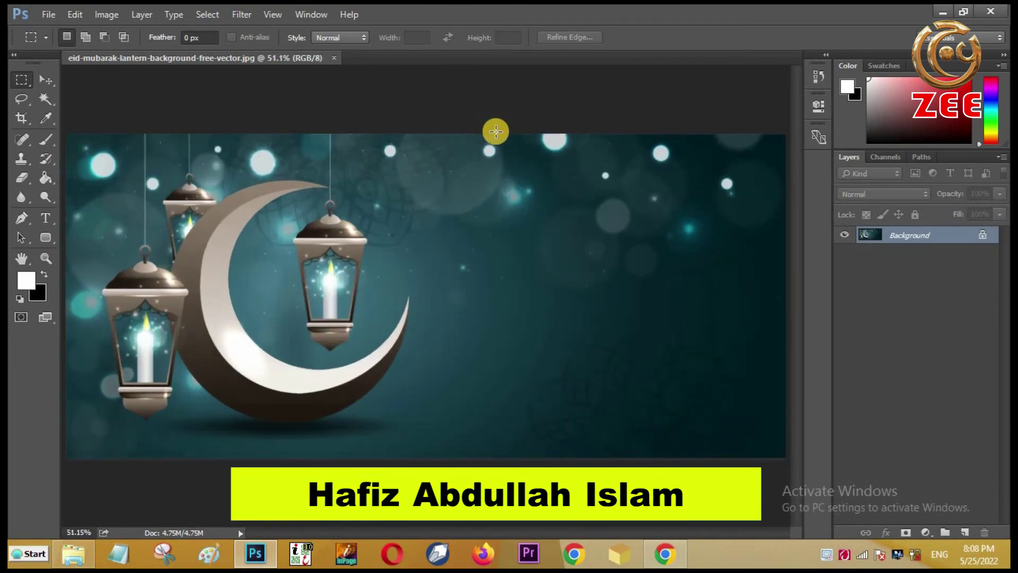
left_click(276, 16)
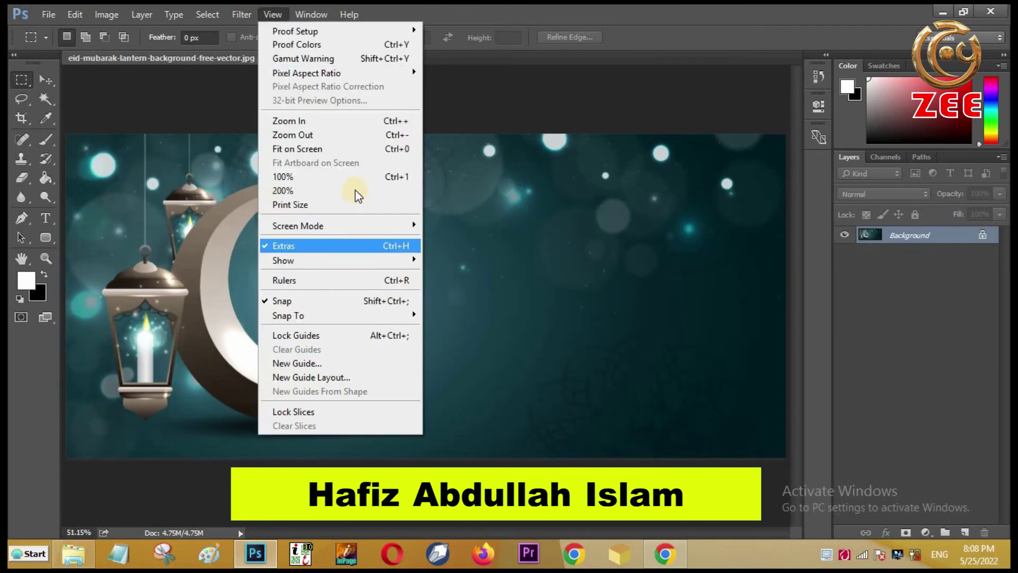
left_click(481, 120)
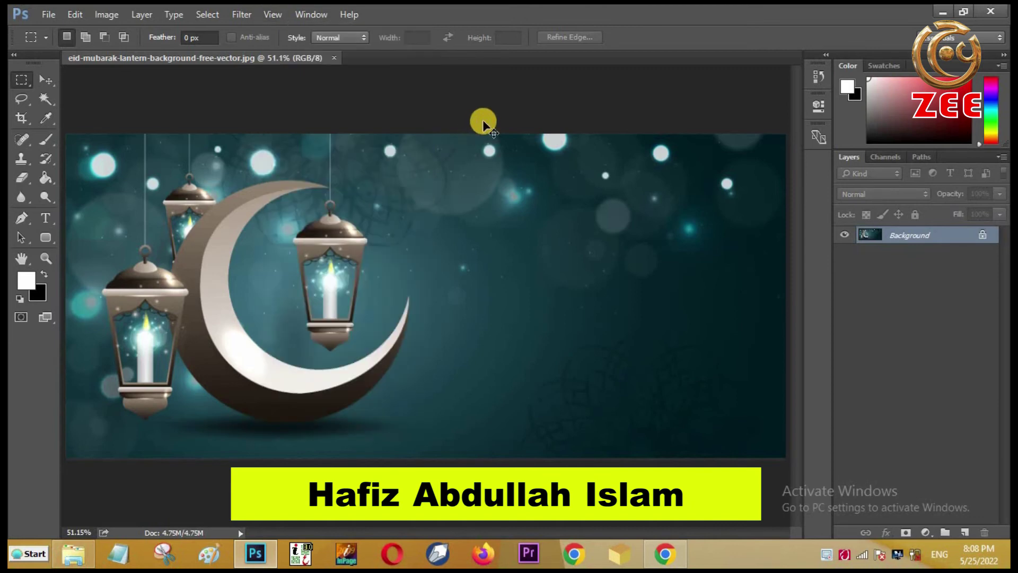
key("ctrl+1")
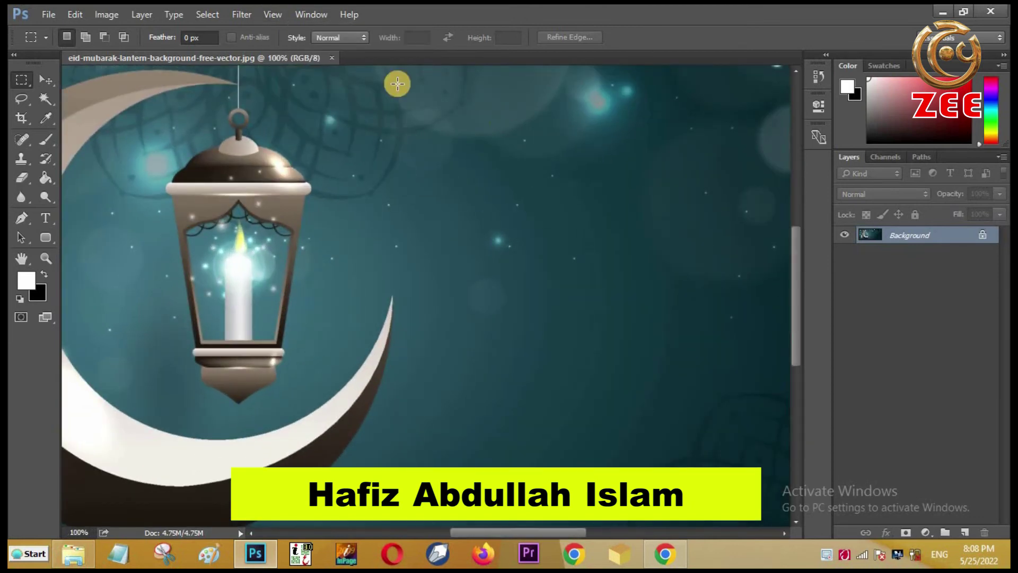
Zoom the image out to about 53% and look at the available screen modes
scroll(401, 170, "down", 5)
scroll(401, 170, "up", 1)
scroll(345, 135, "up", 1)
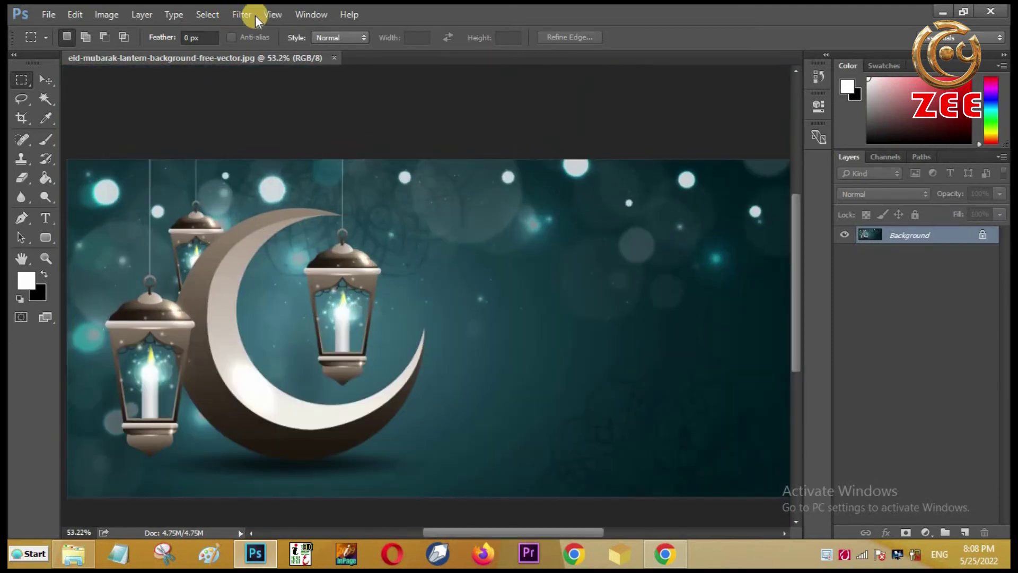
left_click(273, 14)
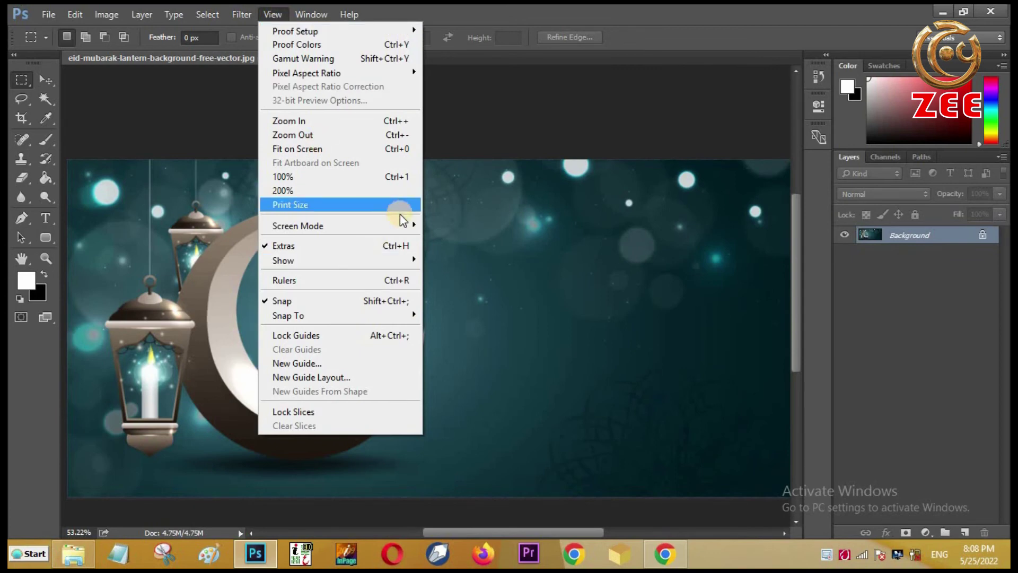
mouse_move(405, 223)
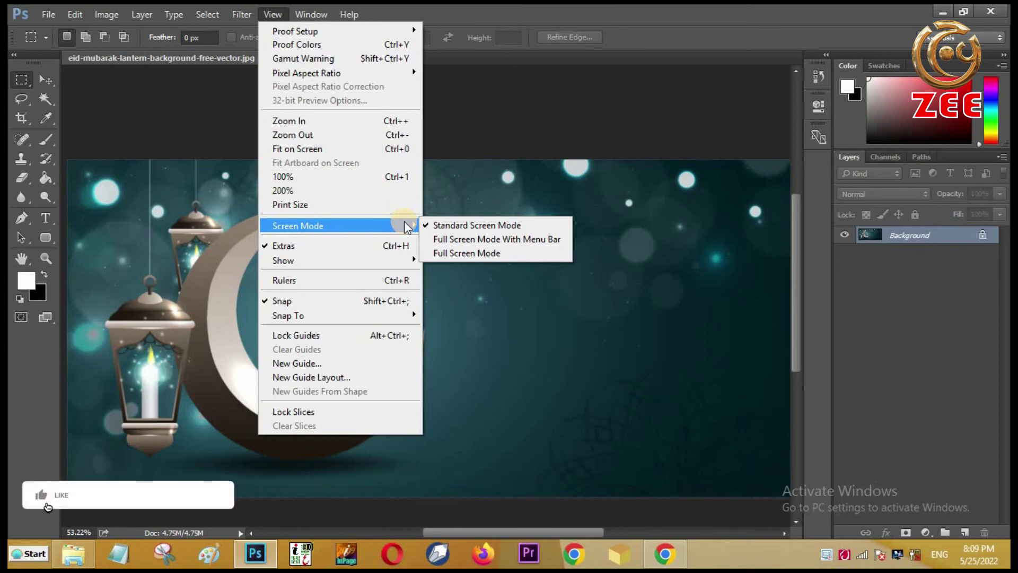
left_click(543, 134)
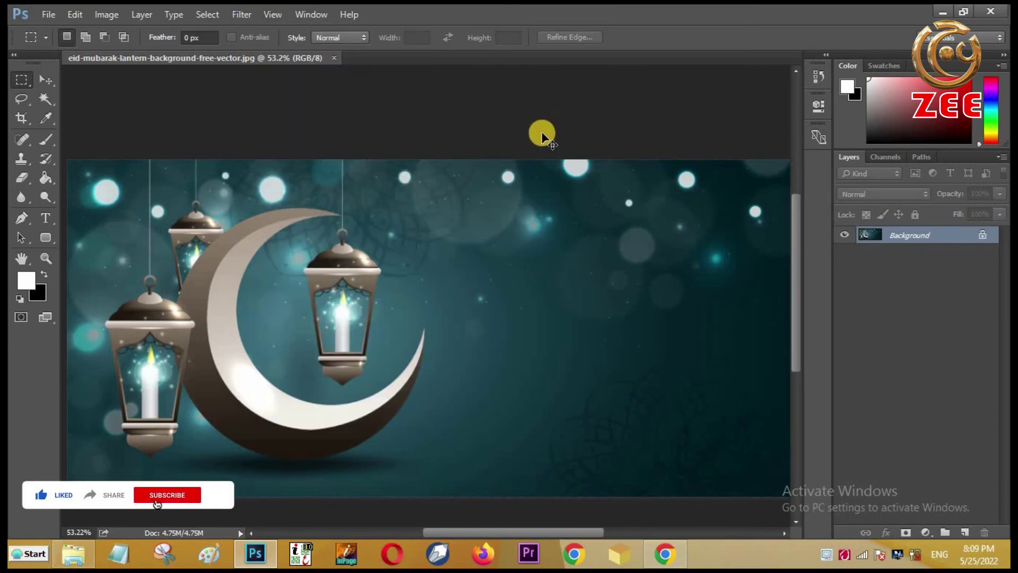
Show the rulers and unlock the Background layer, turning it into a regular layer
key("ctrl+r")
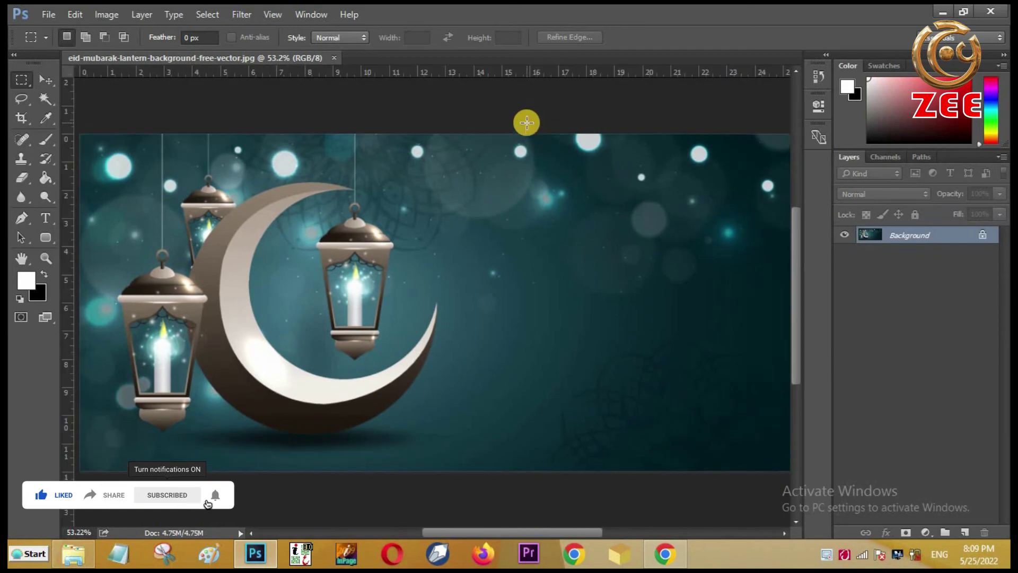
mouse_move(512, 77)
left_mouse_down()
mouse_move(511, 103)
mouse_move(508, 77)
left_mouse_up()
left_click(502, 212)
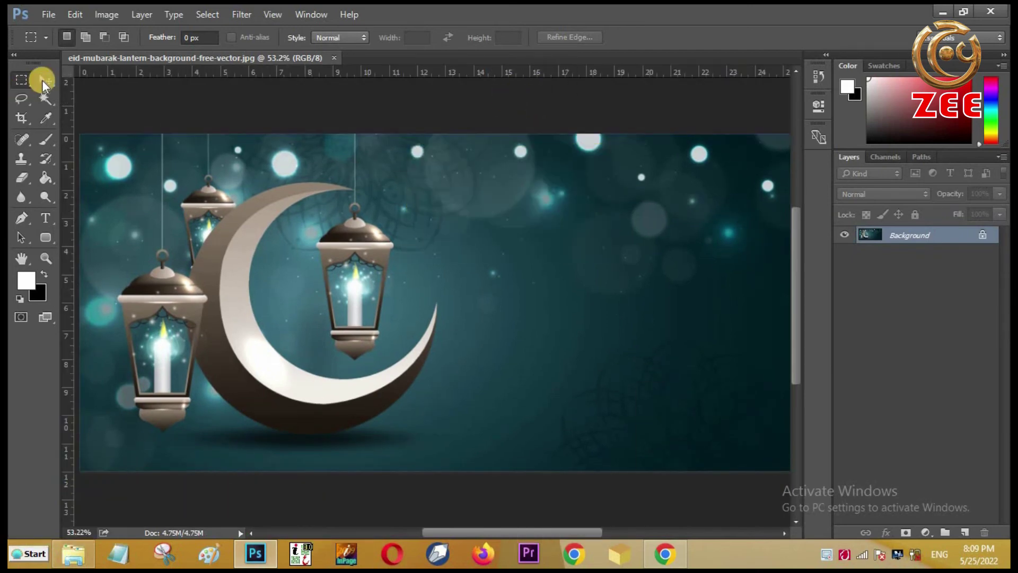
left_click(43, 79)
left_click(984, 239)
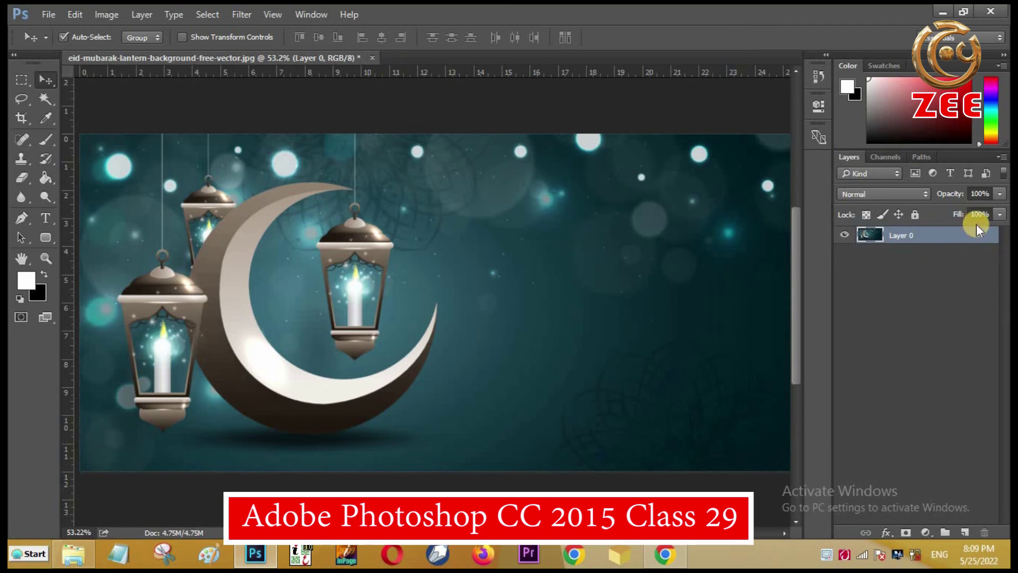
Place horizontal guides at about 2 and 8 and vertical guides at about 4 and 13 on the rulers, framing the moon
left_click_drag(570, 75, 572, 188)
left_click_drag(74, 275, 196, 291)
left_click_drag(533, 81, 500, 361)
left_click_drag(75, 268, 448, 308)
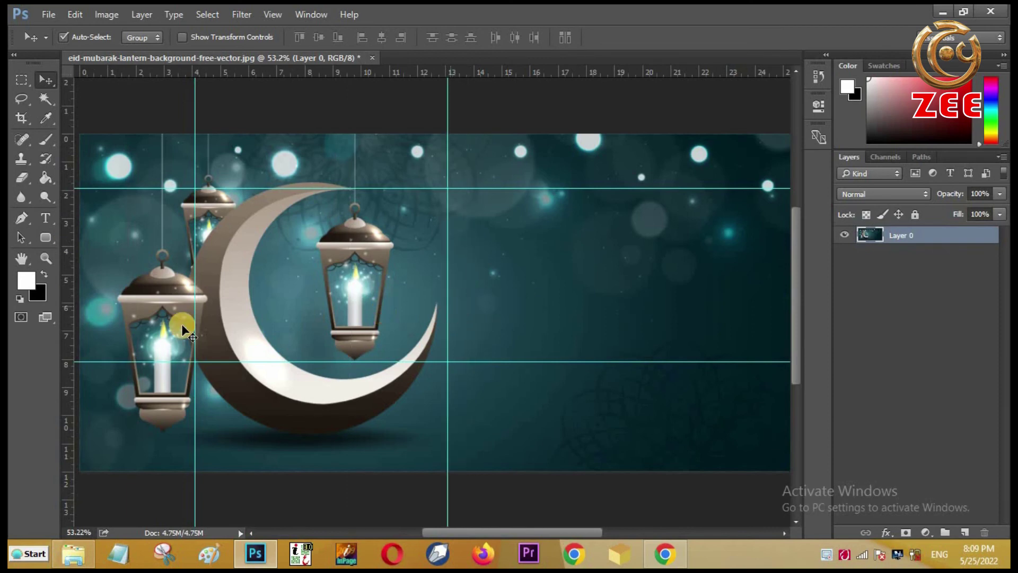
Draw a white rectangle shape of 648 x 445 px filling the area enclosed by the four guides
left_click(46, 240)
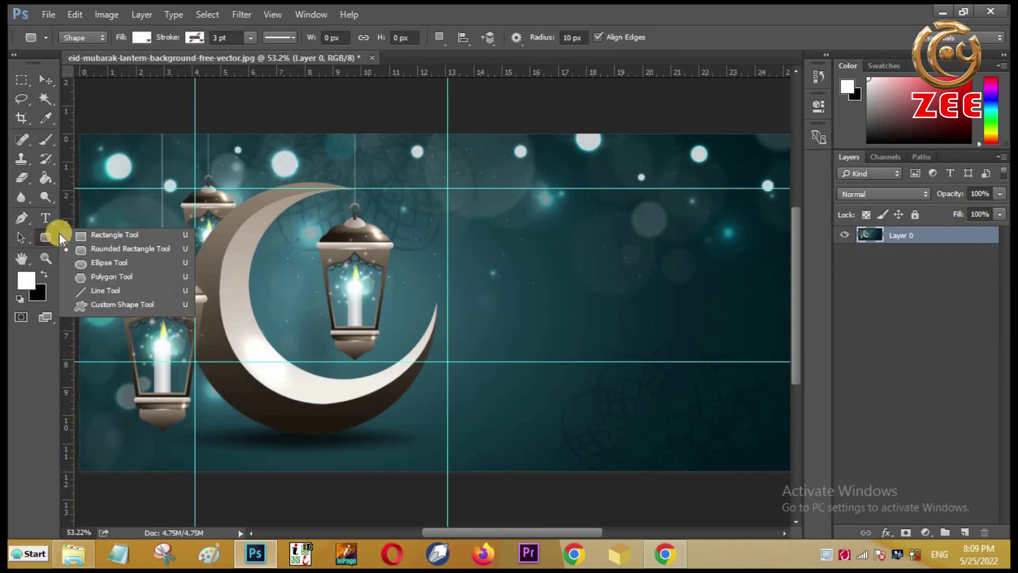
left_click(122, 236)
left_click_drag(196, 188, 448, 362)
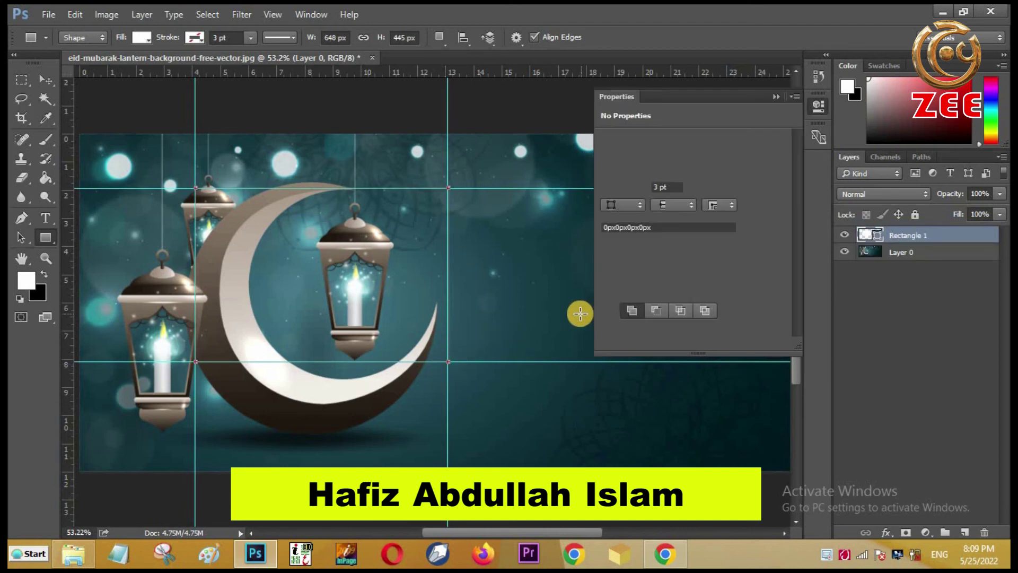
left_click(775, 97)
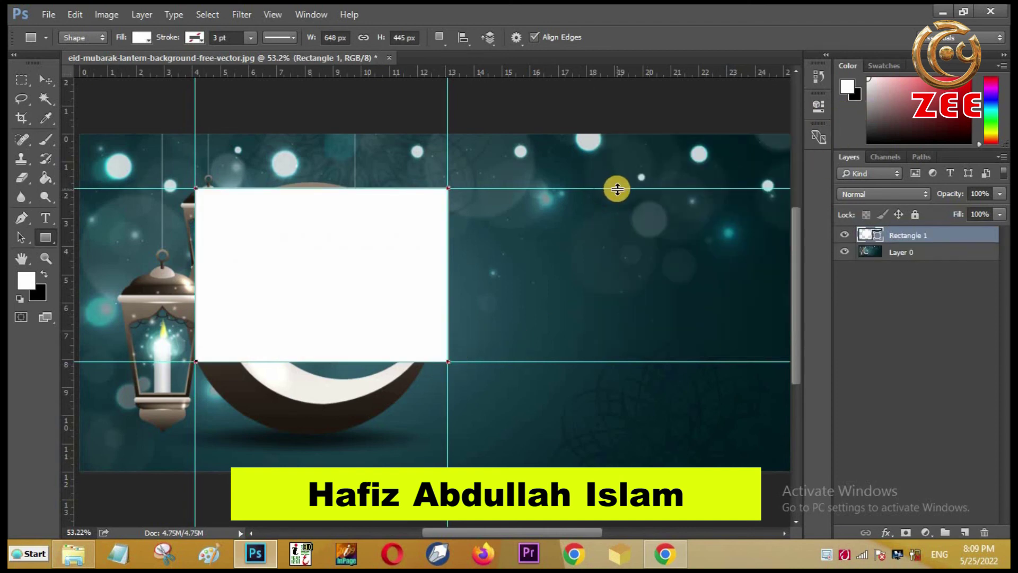
Remove all four guides from the canvas by moving them back to the rulers
key("v")
left_click_drag(615, 189, 636, 71)
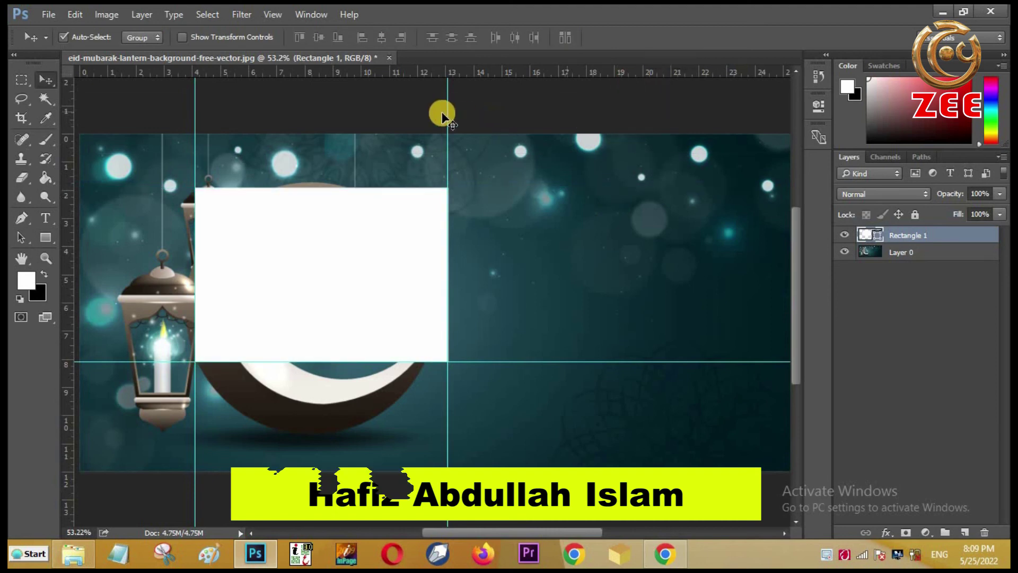
left_click_drag(448, 122, 67, 128)
left_click_drag(192, 145, 50, 144)
left_click_drag(165, 362, 224, 71)
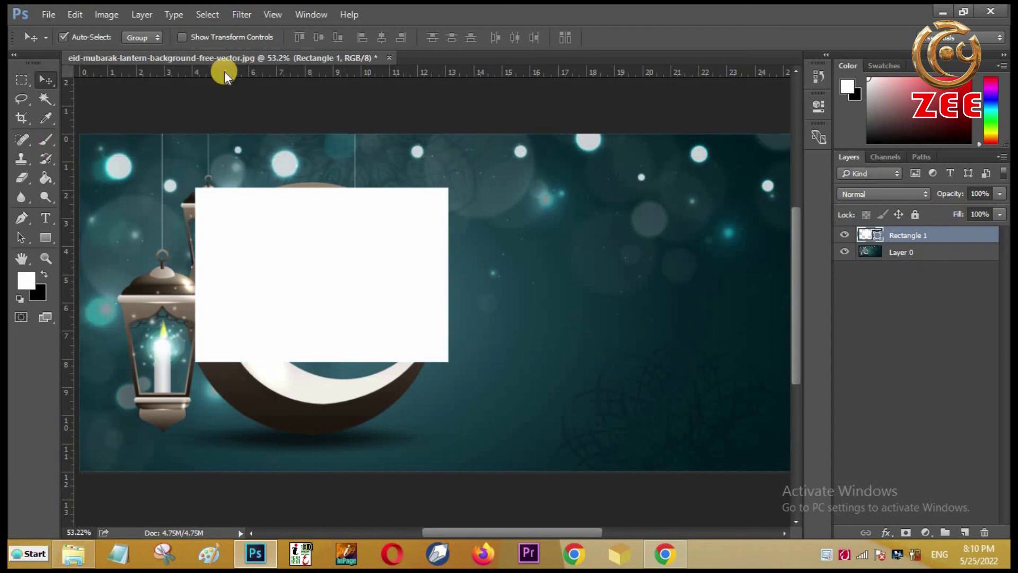